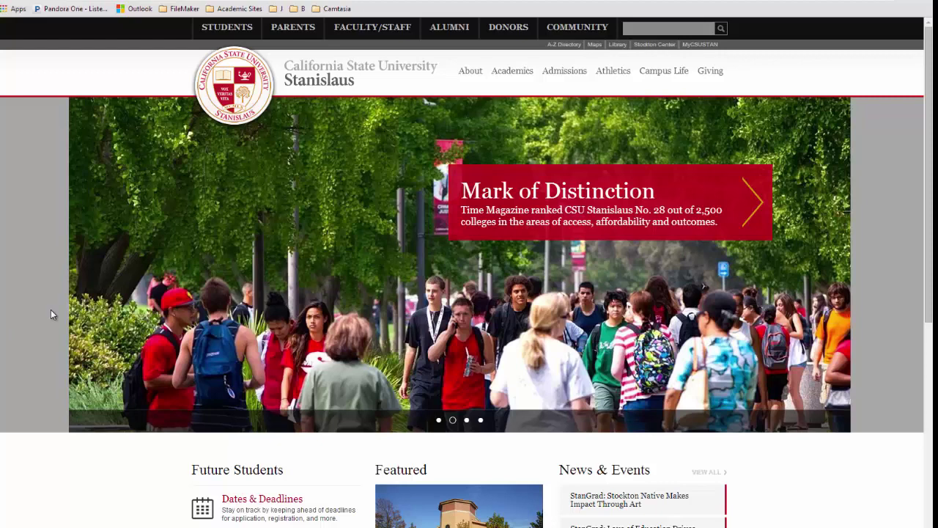
- Go to the Students section of the CSU Stanislaus site and scroll toward Class Schedule
{"action": "left_click", "coordinate": [227, 28]}
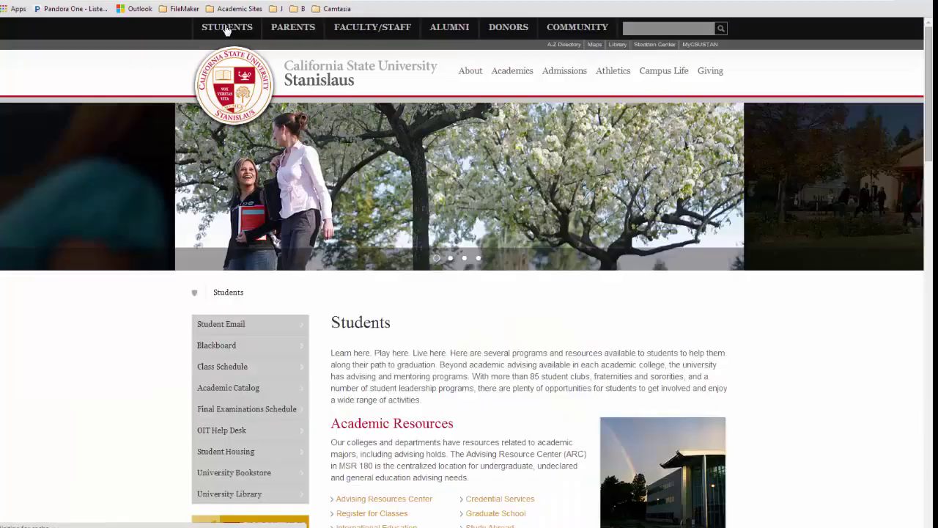
{"action": "scroll", "coordinate": [135, 309], "scroll_direction": "down", "scroll_amount": 1}
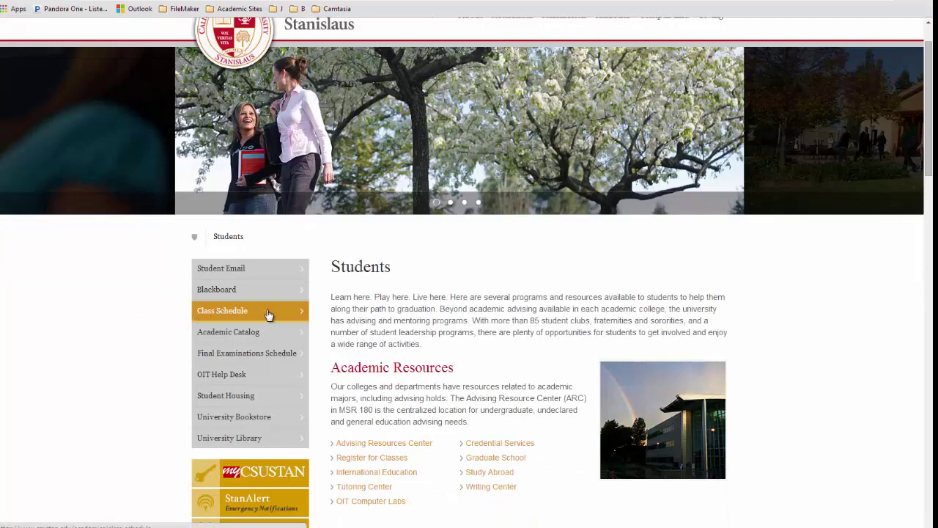
{"action": "scroll", "coordinate": [180, 314], "scroll_direction": "down", "scroll_amount": 2}
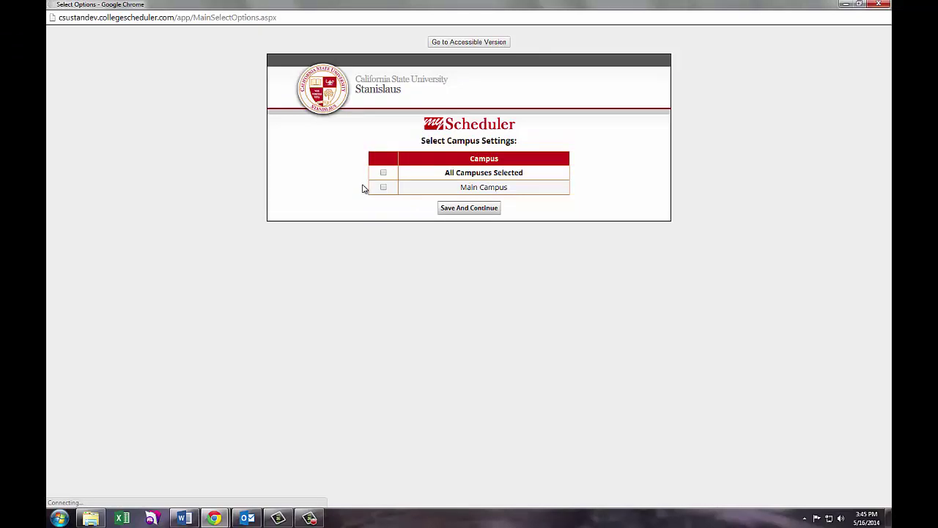
- Select Main Campus, save the campus setting, and choose the 2014 Spring term
{"action": "left_click", "coordinate": [383, 187]}
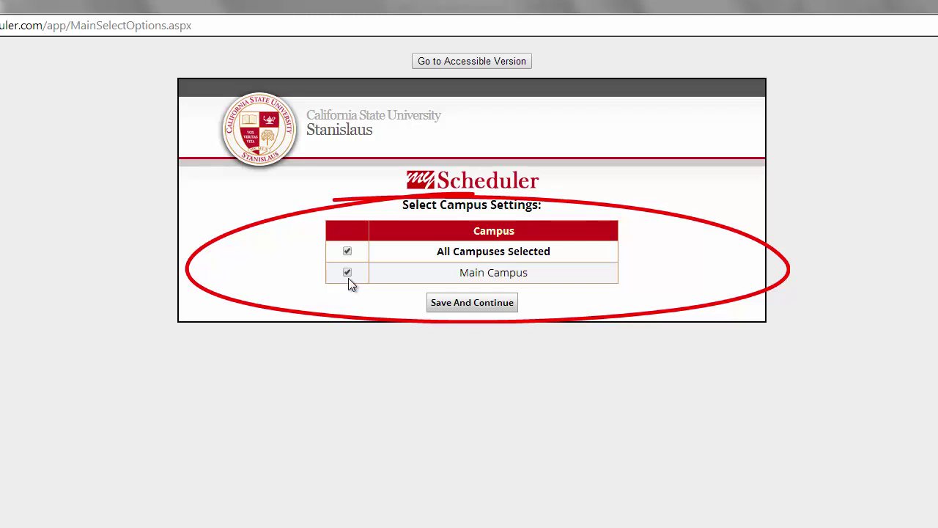
{"action": "left_click", "coordinate": [468, 306]}
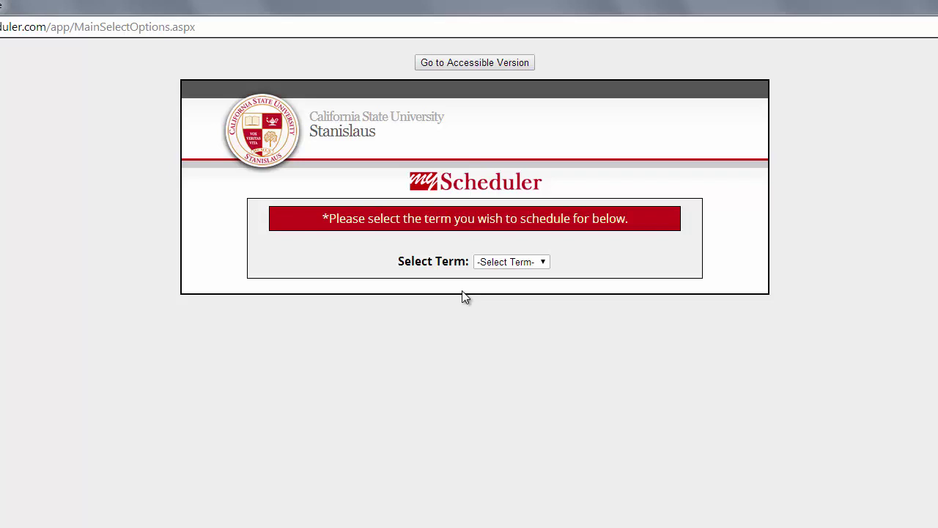
{"action": "left_click", "coordinate": [535, 262]}
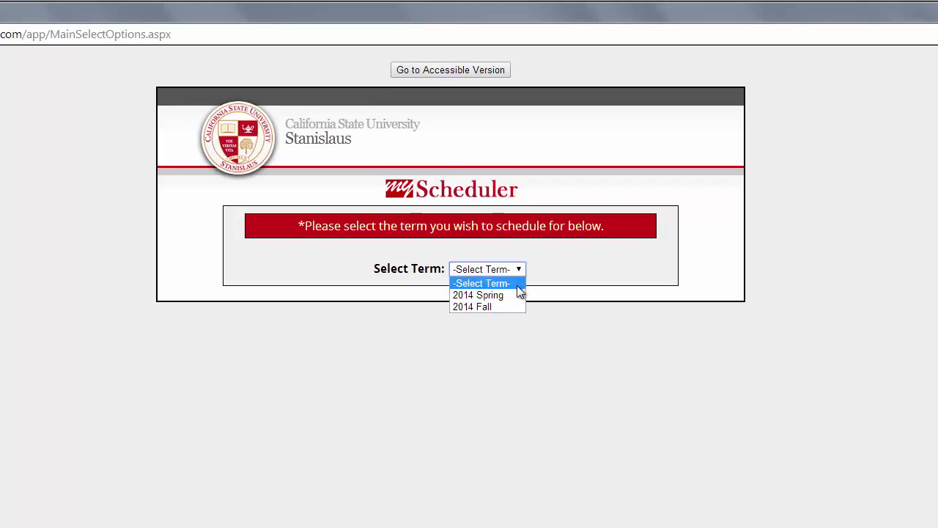
{"action": "left_click", "coordinate": [511, 294]}
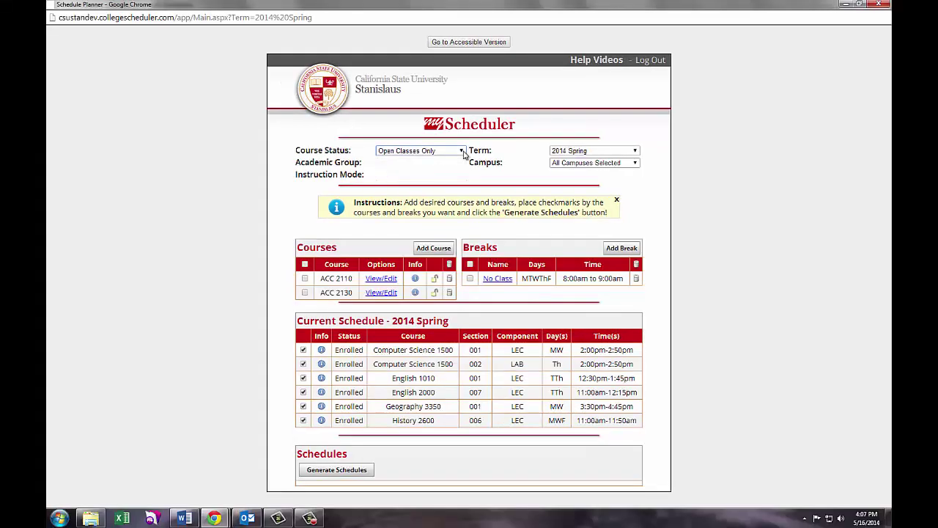
- Include full and waitlisted classes, keeping all instruction modes, the 2014 Spring term and all campuses
{"action": "left_click", "coordinate": [465, 143]}
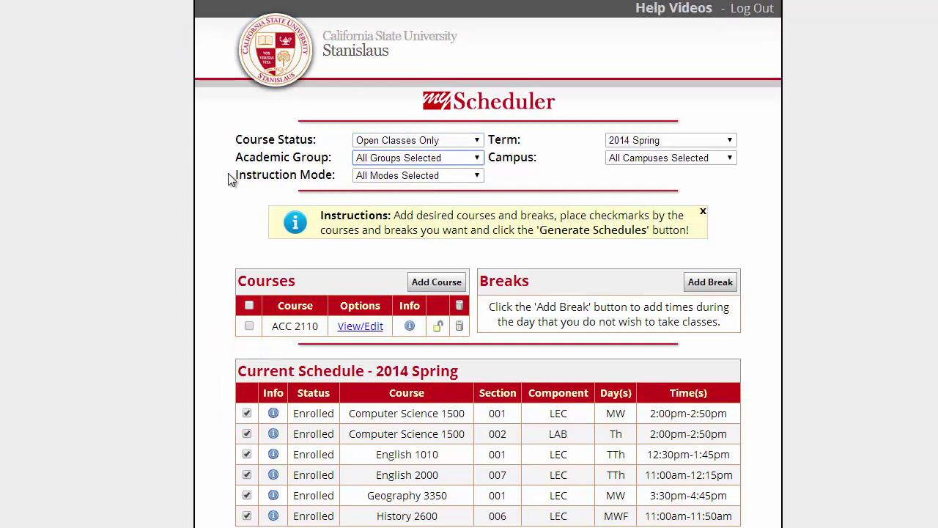
{"action": "left_click_drag", "start_coordinate": [235, 155], "coordinate": [326, 160]}
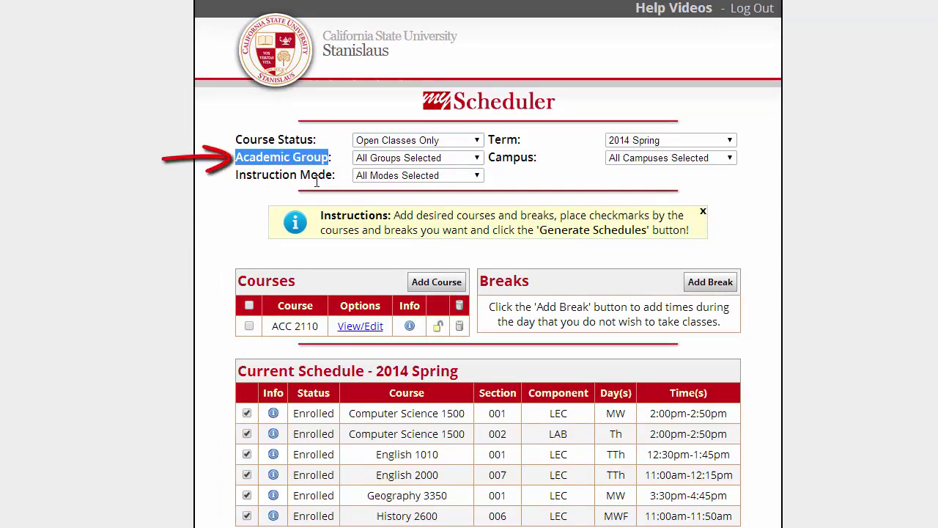
{"action": "left_click", "coordinate": [265, 184]}
{"action": "left_click_drag", "start_coordinate": [234, 182], "coordinate": [332, 174]}
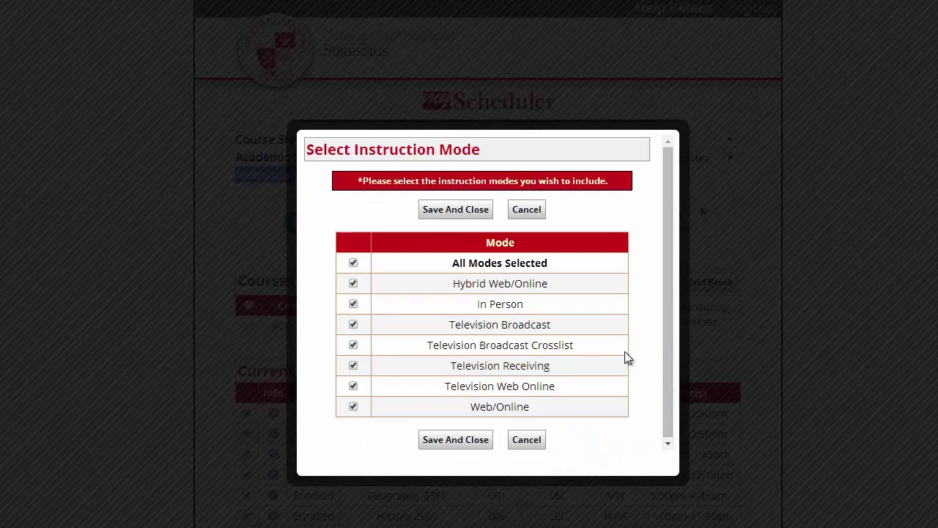
{"action": "left_click", "coordinate": [477, 443]}
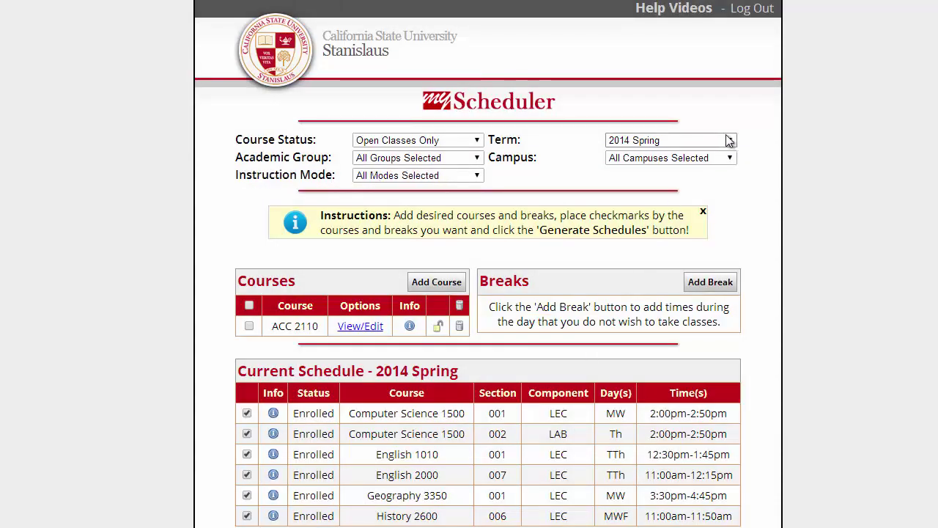
{"action": "left_click", "coordinate": [734, 138]}
{"action": "left_click", "coordinate": [736, 150]}
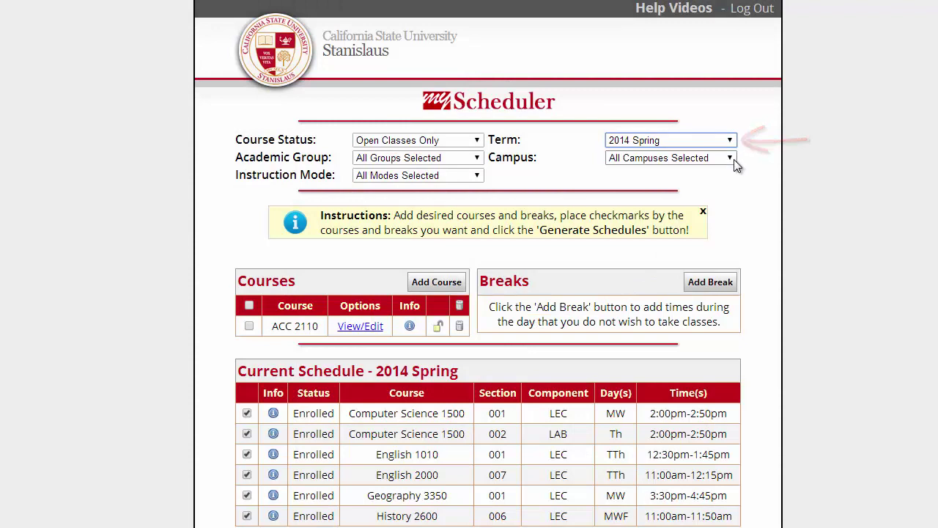
{"action": "left_click", "coordinate": [733, 159]}
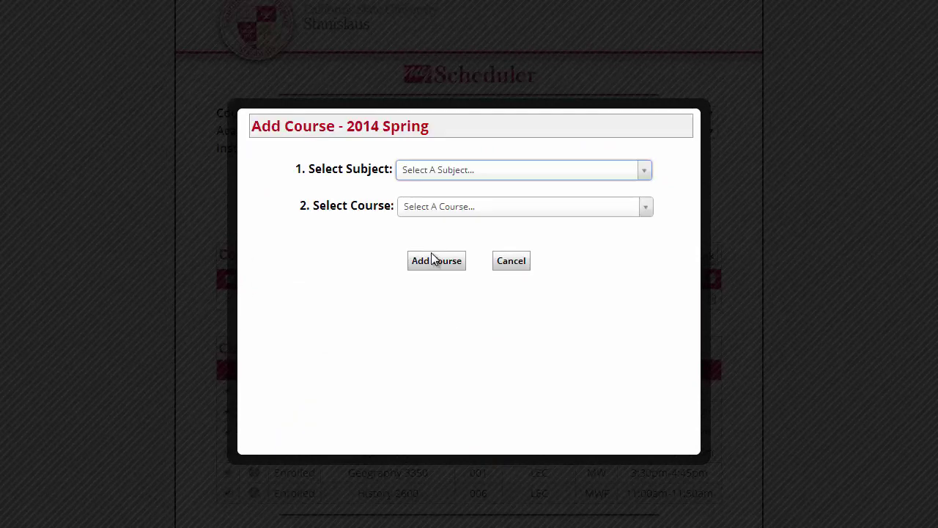
- Choose Accounting as the subject and add course 2130 – Managerial Accounting
{"action": "left_click", "coordinate": [648, 173]}
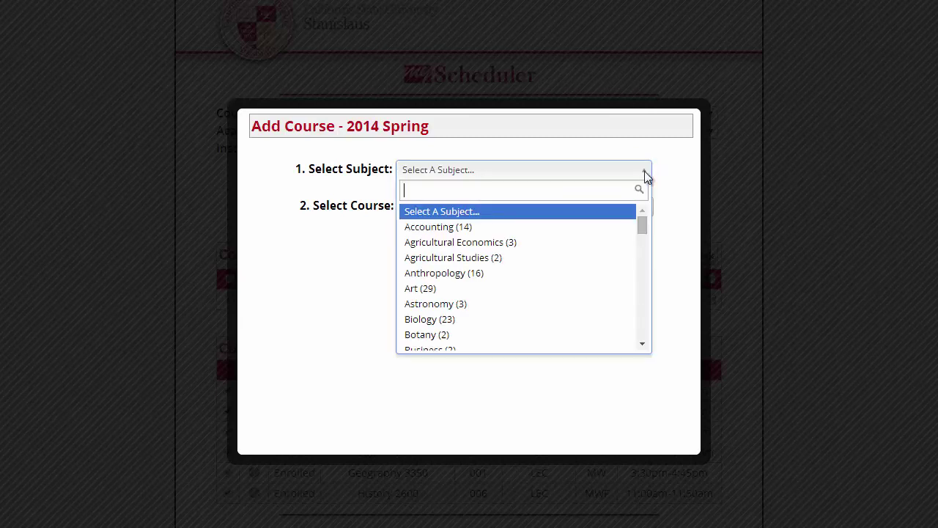
{"action": "left_click", "coordinate": [619, 230]}
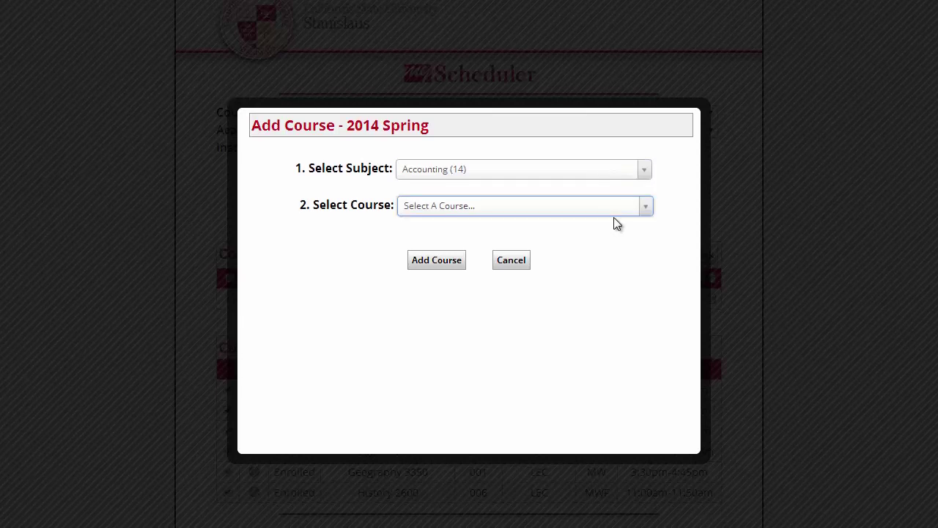
{"action": "left_click", "coordinate": [618, 211]}
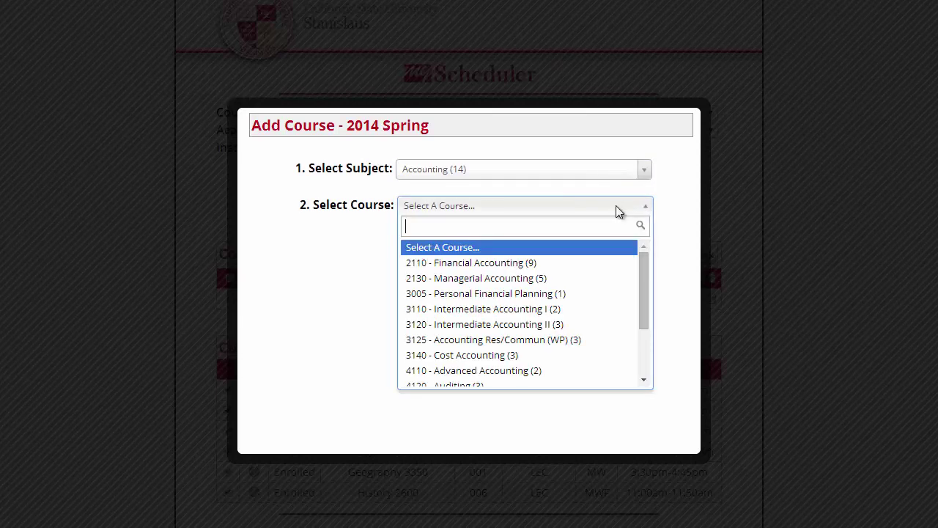
{"action": "left_click", "coordinate": [555, 283]}
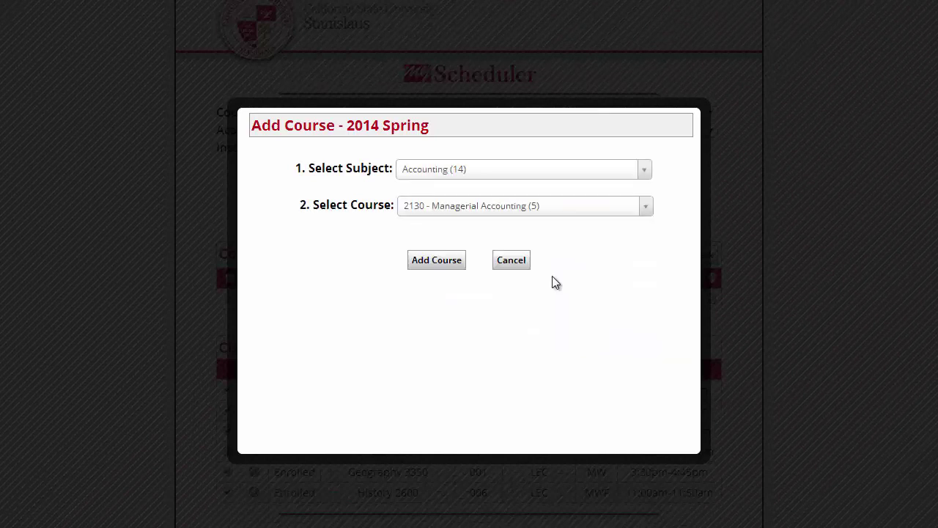
{"action": "left_click", "coordinate": [434, 263]}
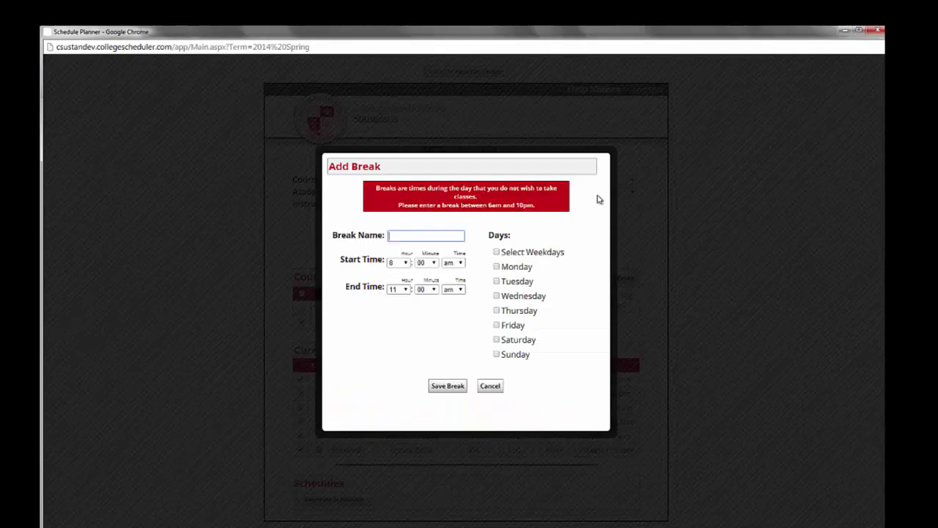
- Save a 'No Class' break ending at 9:00 that applies to all weekdays
{"action": "type", "text": "No Class"}
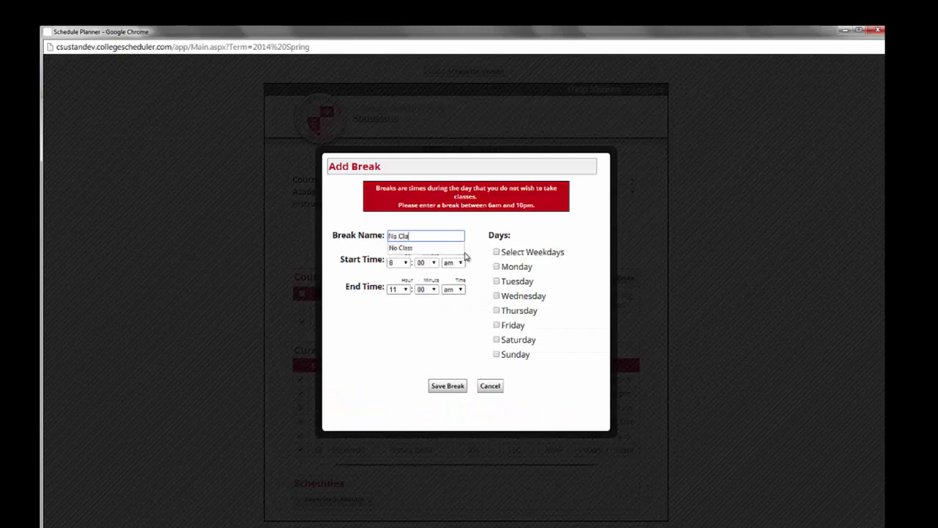
{"action": "key", "text": "Tab"}
{"action": "left_click", "coordinate": [405, 289]}
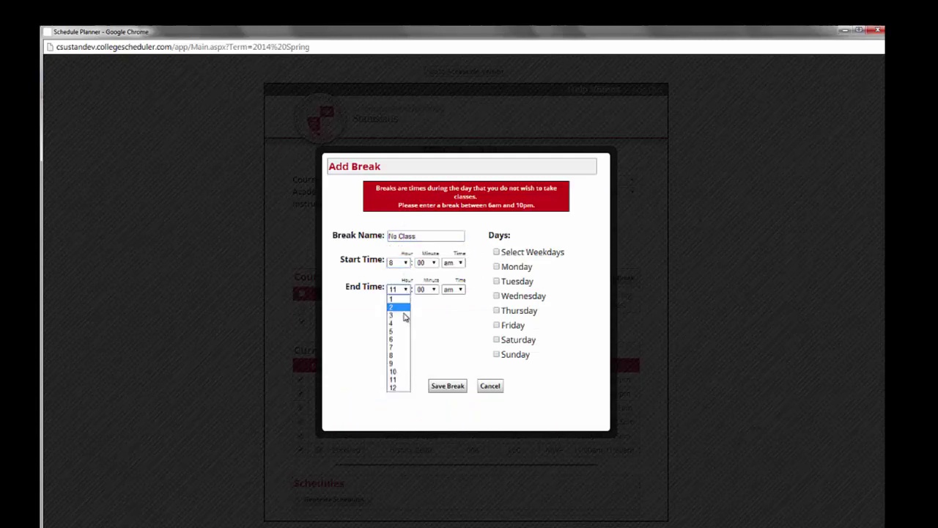
{"action": "left_click", "coordinate": [400, 361]}
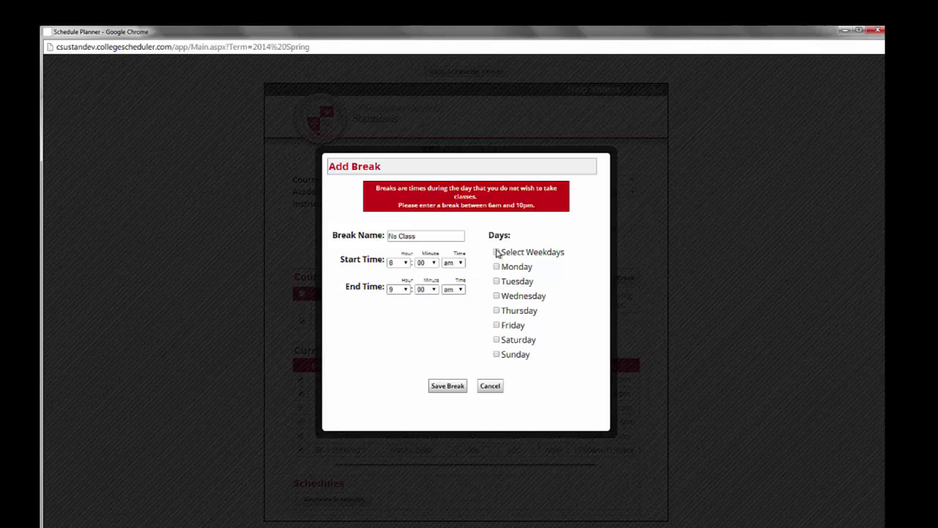
{"action": "left_click", "coordinate": [496, 251]}
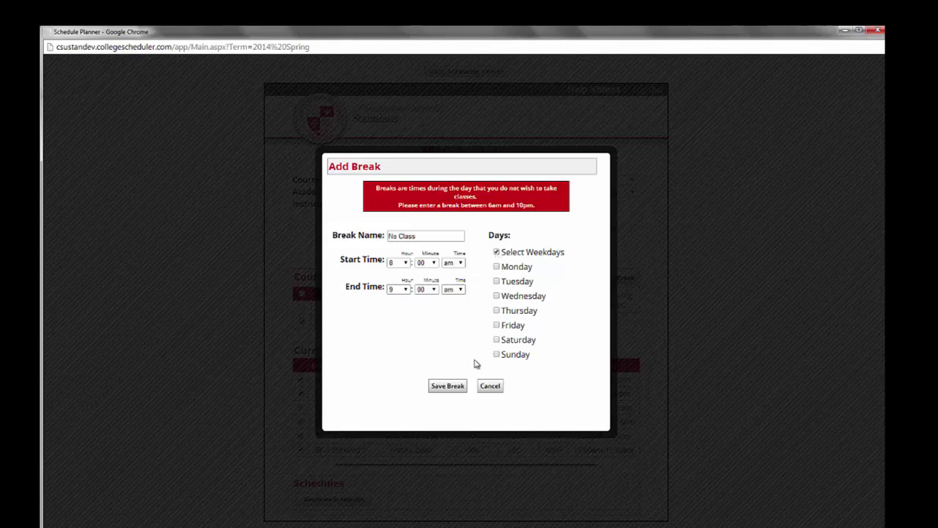
{"action": "left_click", "coordinate": [449, 388]}
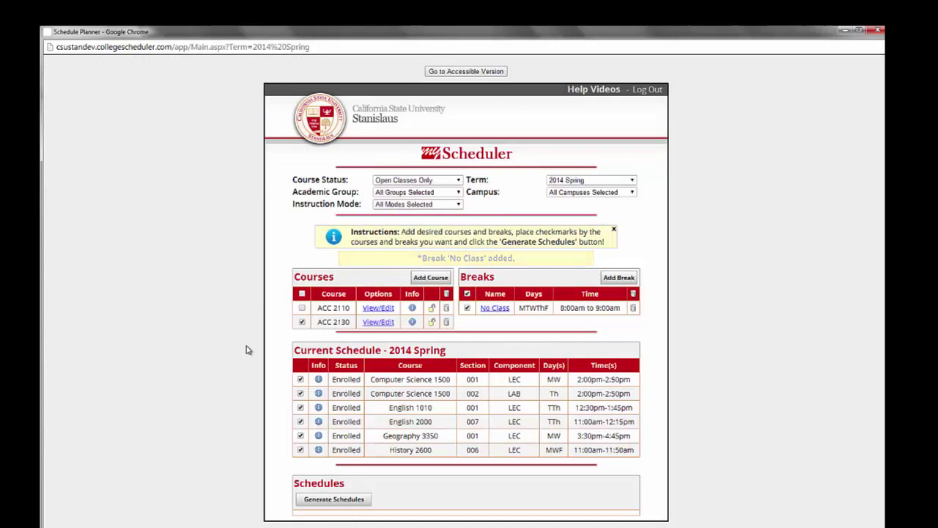
- Generate schedules, producing three options that combine ACC 2130 with the No Class break
{"action": "left_click_drag", "start_coordinate": [293, 349], "coordinate": [398, 349]}
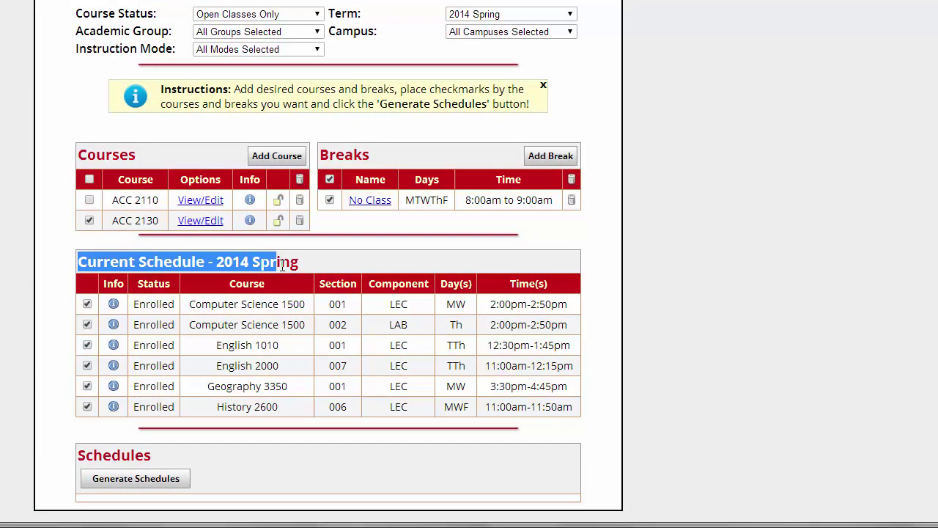
{"action": "left_click_drag", "start_coordinate": [282, 265], "coordinate": [298, 262]}
{"action": "left_click", "coordinate": [298, 263]}
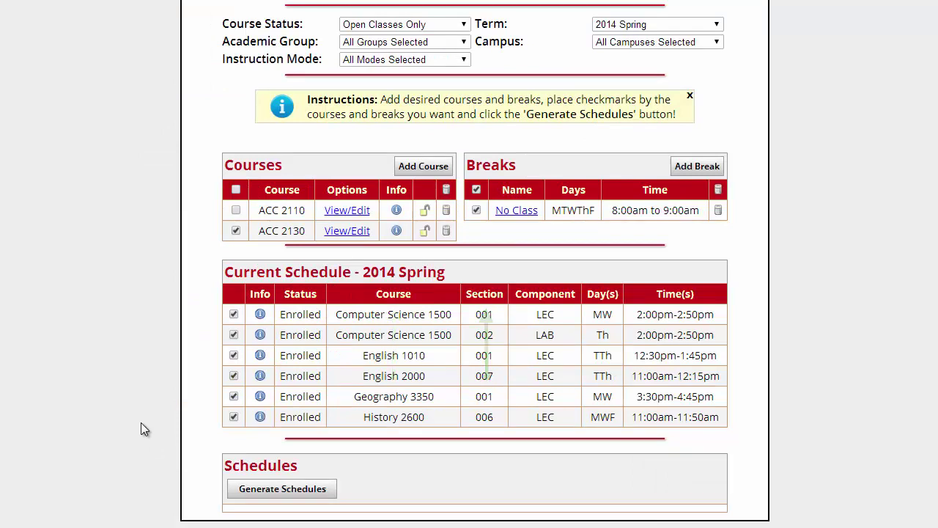
{"action": "left_click", "coordinate": [285, 489]}
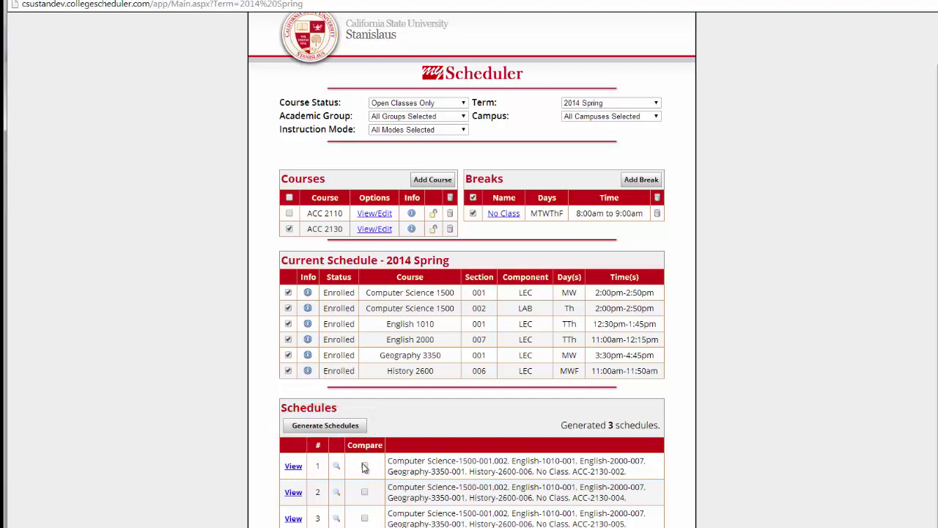
- Mark schedules 1, 2 and 3 and compare them side by side
{"action": "left_click", "coordinate": [364, 467]}
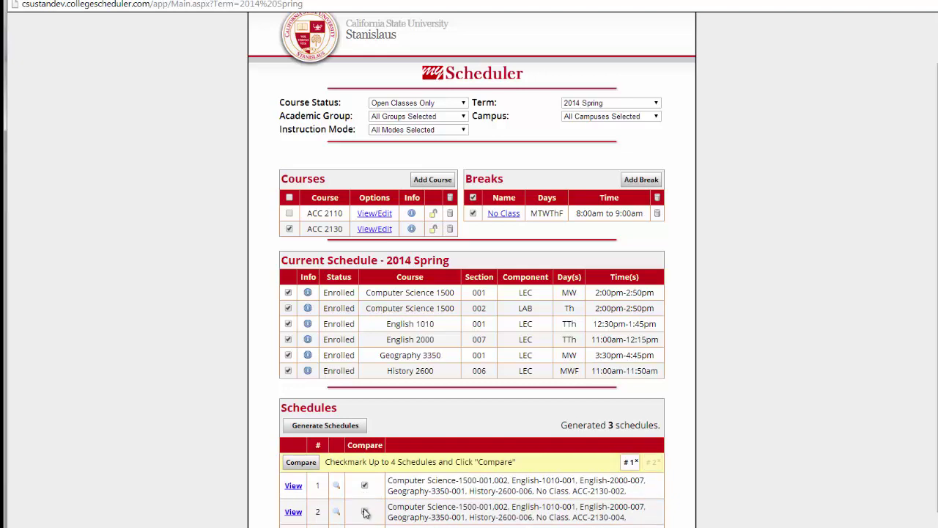
{"action": "left_click", "coordinate": [364, 512]}
{"action": "scroll", "coordinate": [364, 512], "scroll_direction": "down", "scroll_amount": 1}
{"action": "left_click", "coordinate": [364, 517]}
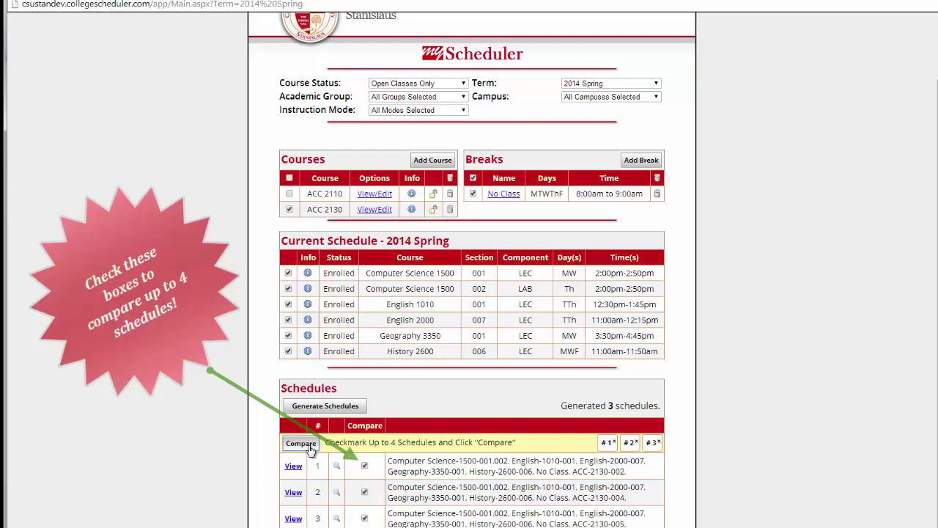
{"action": "left_click", "coordinate": [308, 446]}
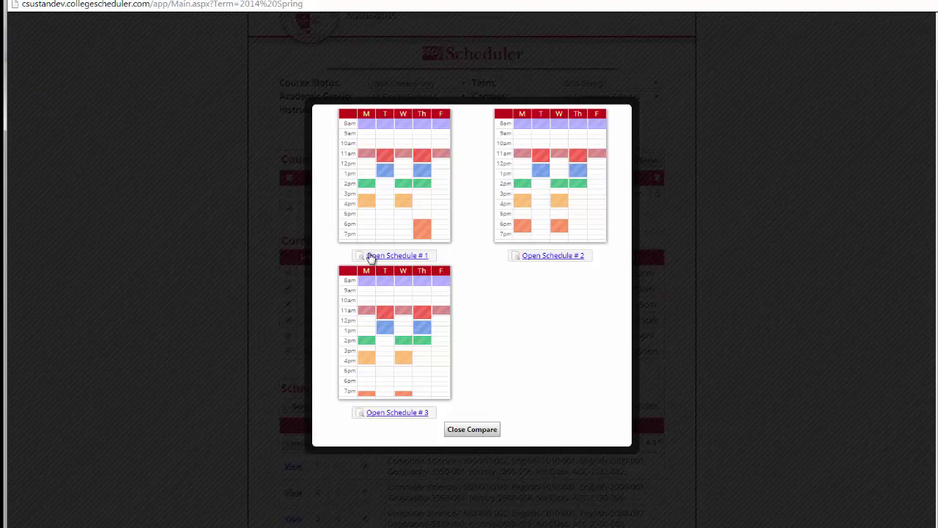
- Inspect the class blocks in the three compared weekly calendar previews
{"action": "mouse_move", "coordinate": [443, 128]}
{"action": "mouse_move", "coordinate": [423, 175]}
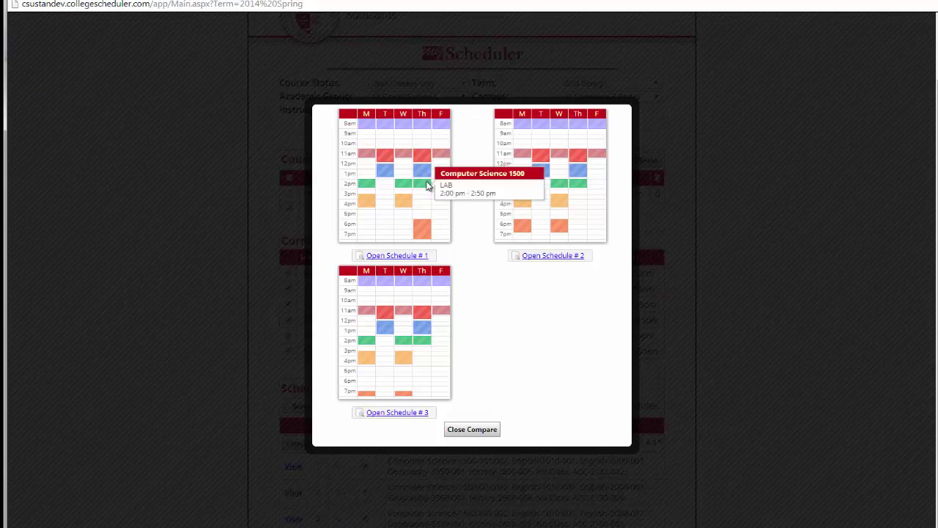
{"action": "mouse_move", "coordinate": [425, 221]}
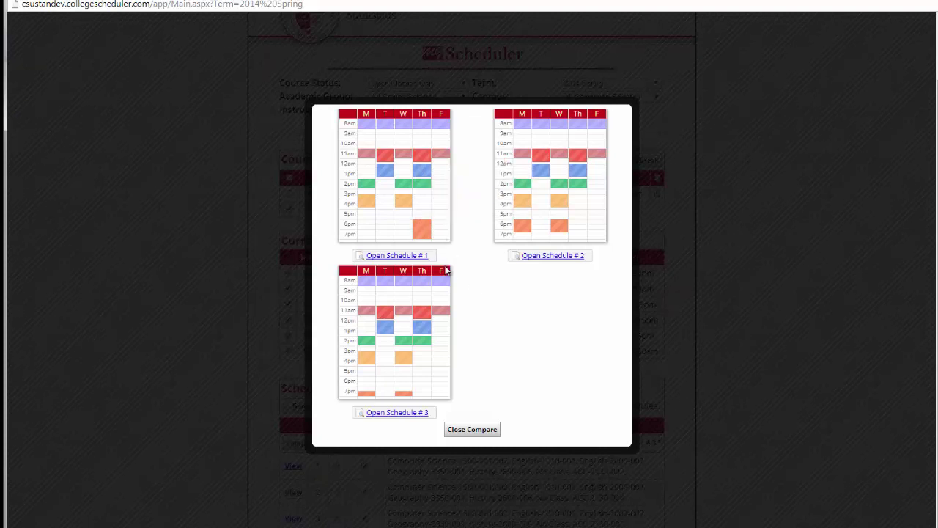
- Open schedule #1 maximized and review its course table and weekly calendar
{"action": "left_click", "coordinate": [397, 255]}
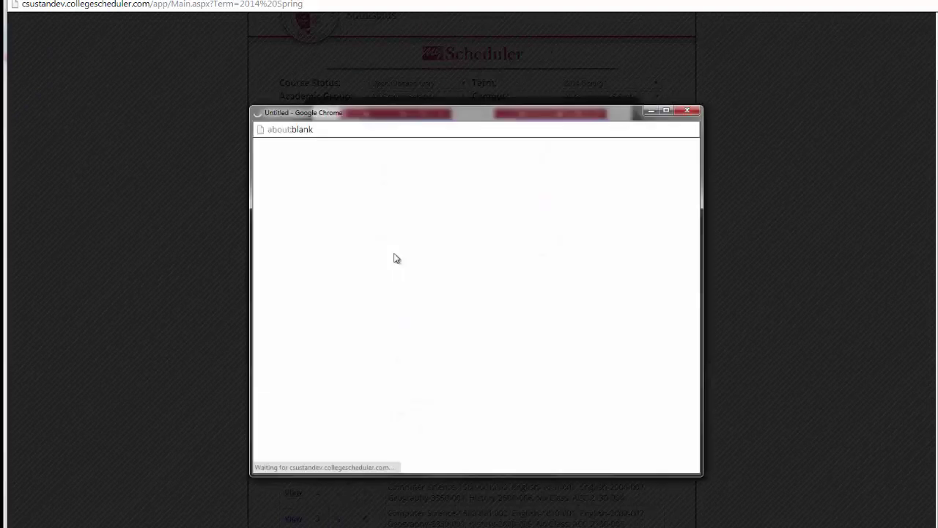
{"action": "left_click", "coordinate": [667, 112]}
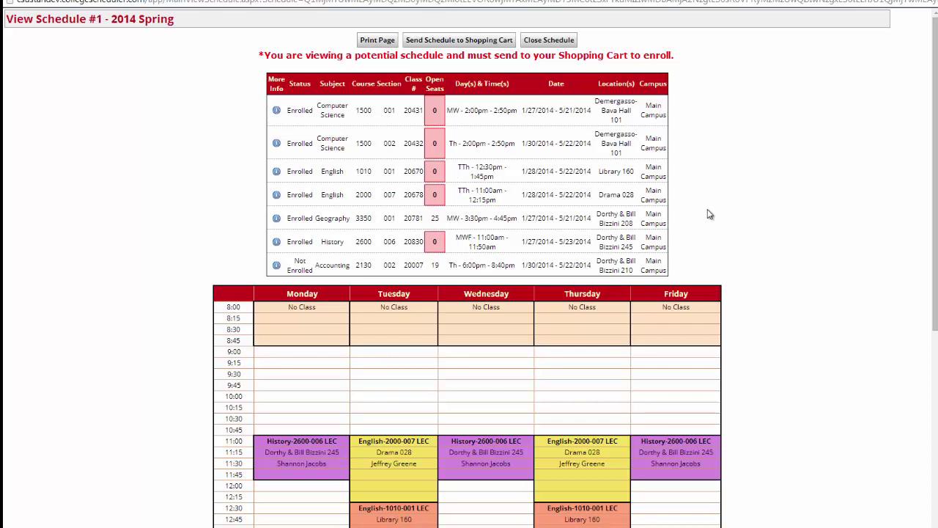
{"action": "scroll", "coordinate": [710, 214], "scroll_direction": "down", "scroll_amount": 2}
{"action": "scroll", "coordinate": [709, 214], "scroll_direction": "down", "scroll_amount": 2}
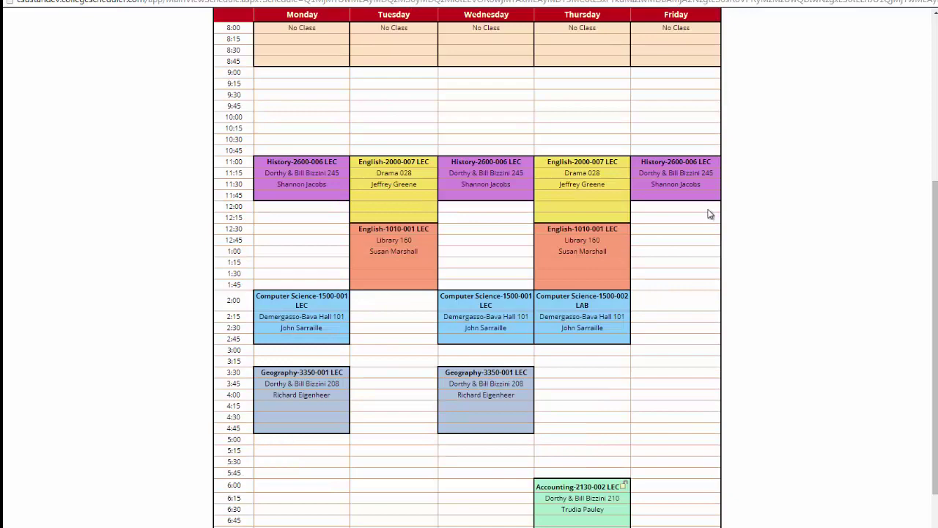
{"action": "scroll", "coordinate": [709, 213], "scroll_direction": "up", "scroll_amount": 4}
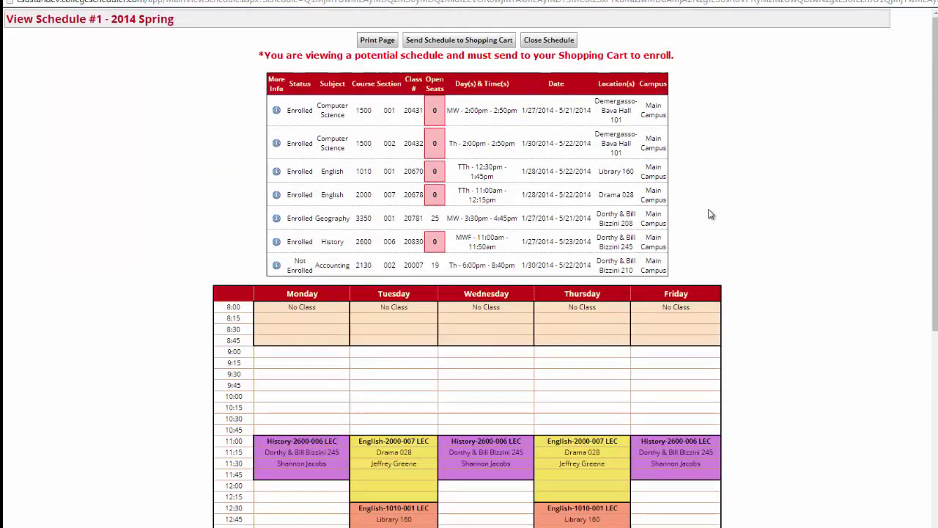
{"action": "scroll", "coordinate": [710, 214], "scroll_direction": "down", "scroll_amount": 5}
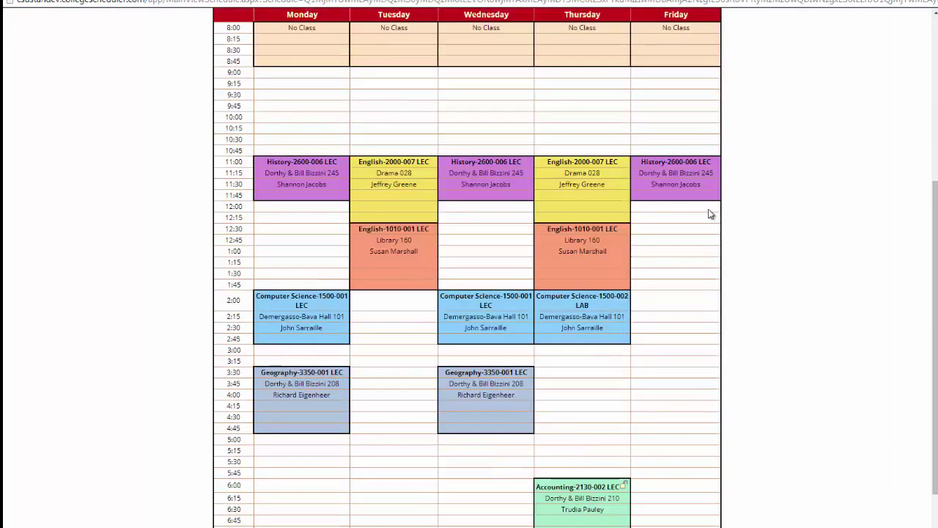
{"action": "scroll", "coordinate": [710, 214], "scroll_direction": "up", "scroll_amount": 5}
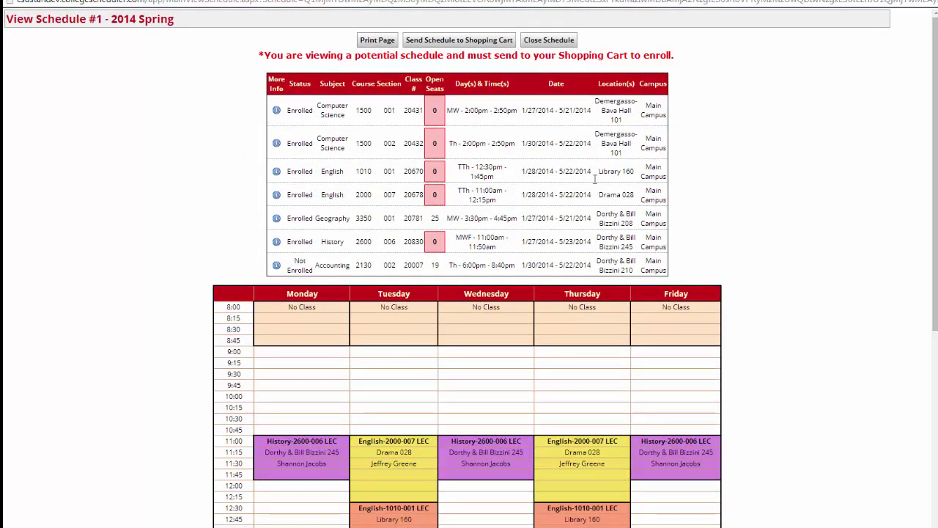
- Send schedule #1 to the shopping cart and confirm the transfer
{"action": "left_click", "coordinate": [459, 41]}
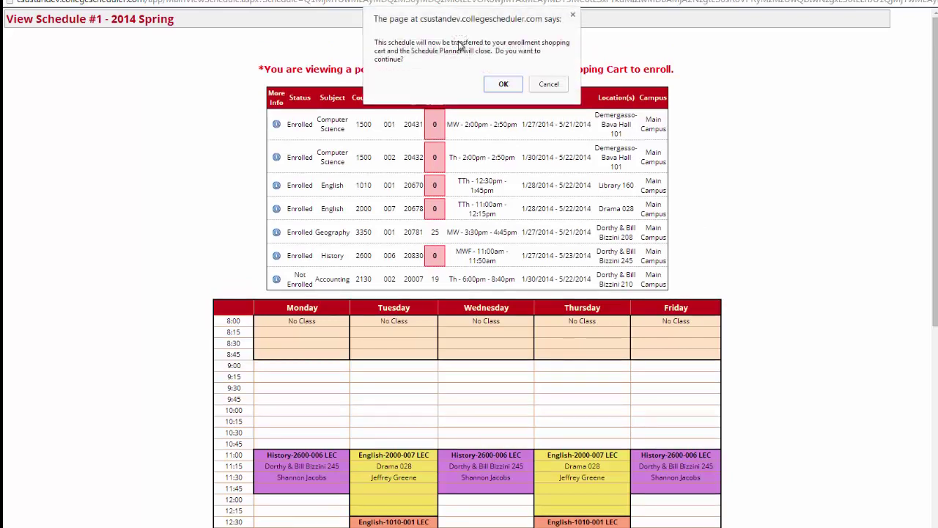
{"action": "left_click", "coordinate": [504, 84]}
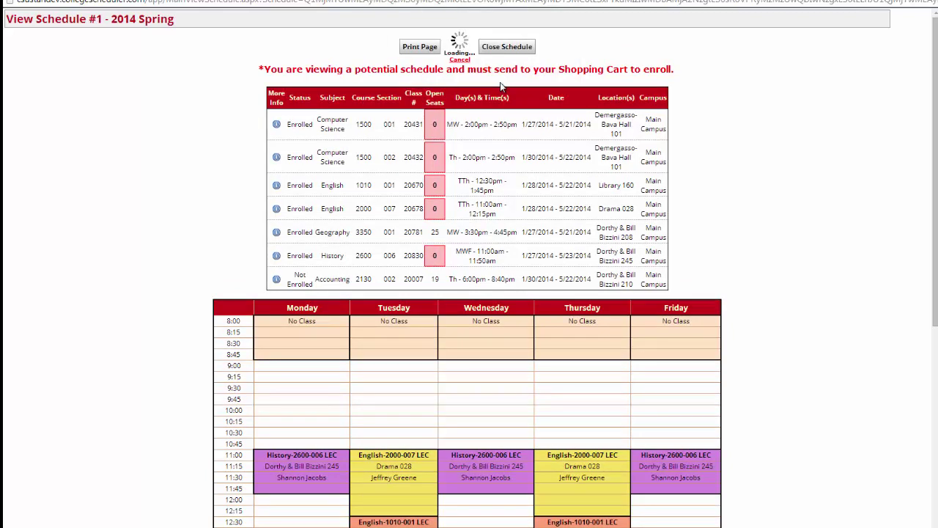